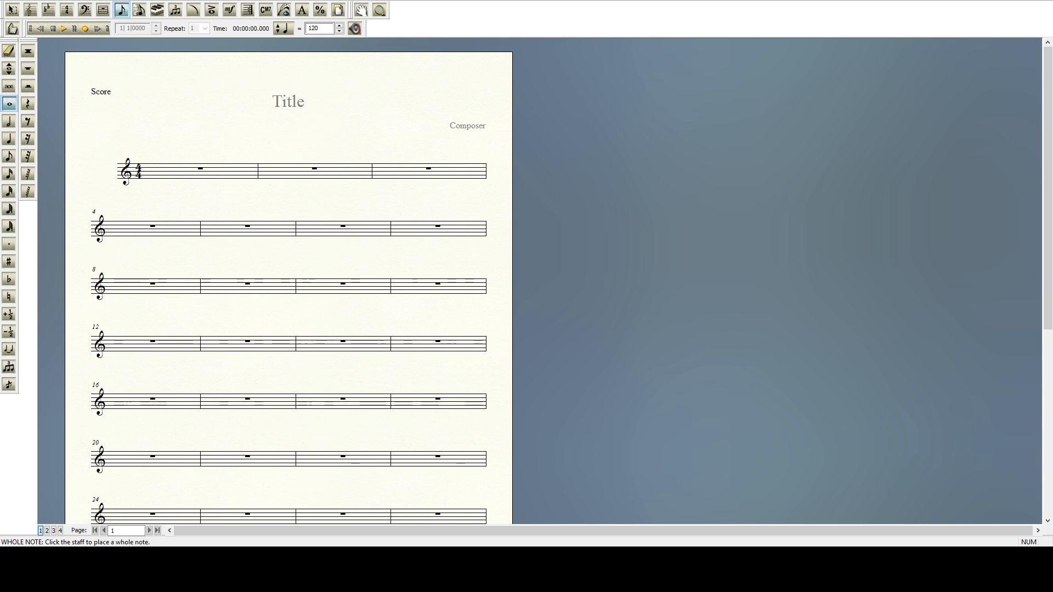
{"action": "left_click", "coordinate": [527, 371]}
{"action": "scroll", "coordinate": [368, 249], "scroll_direction": "down", "scroll_amount": 3}
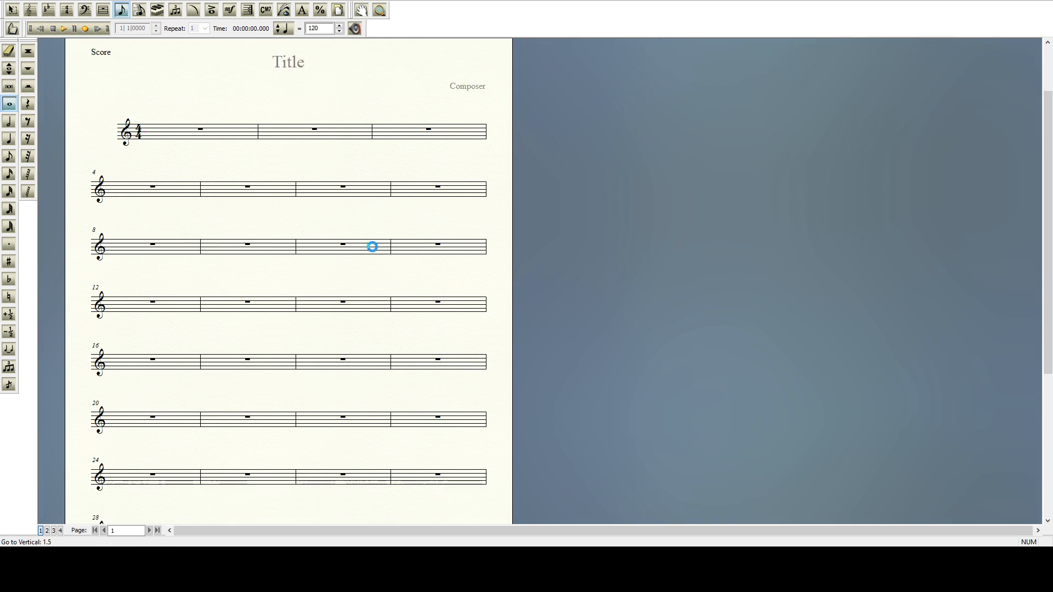
{"action": "scroll", "coordinate": [357, 283], "scroll_direction": "up", "scroll_amount": 5}
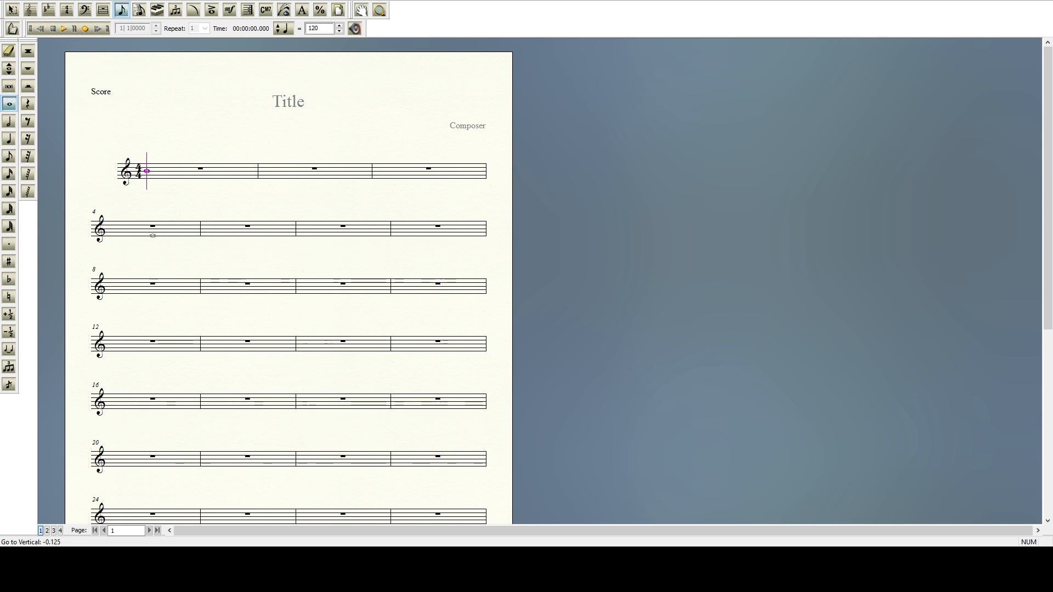
{"action": "scroll", "coordinate": [197, 181], "scroll_direction": "down", "scroll_amount": 4}
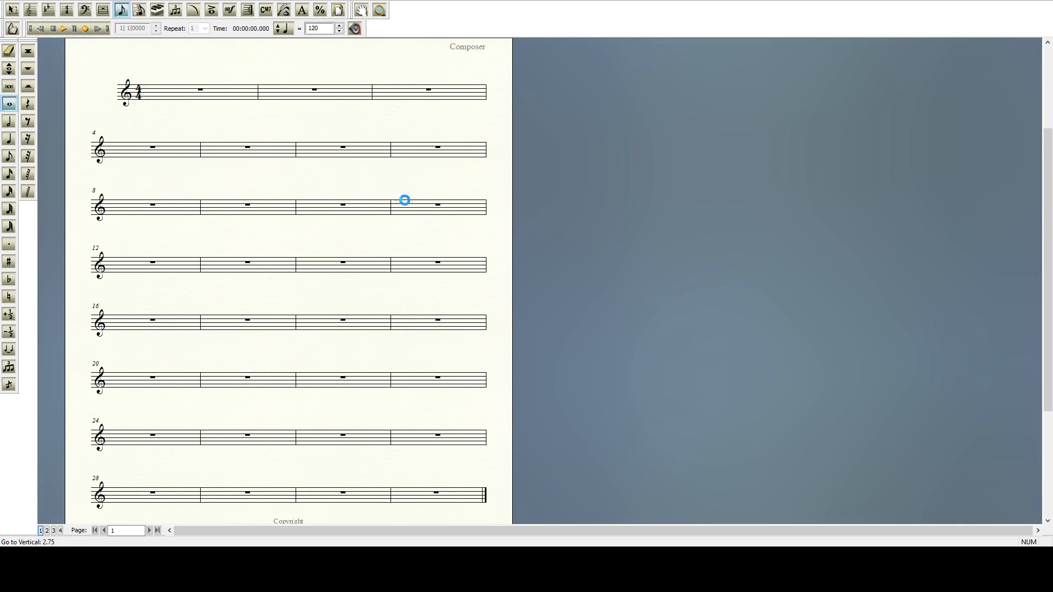
{"action": "scroll", "coordinate": [426, 210], "scroll_direction": "up", "scroll_amount": 4}
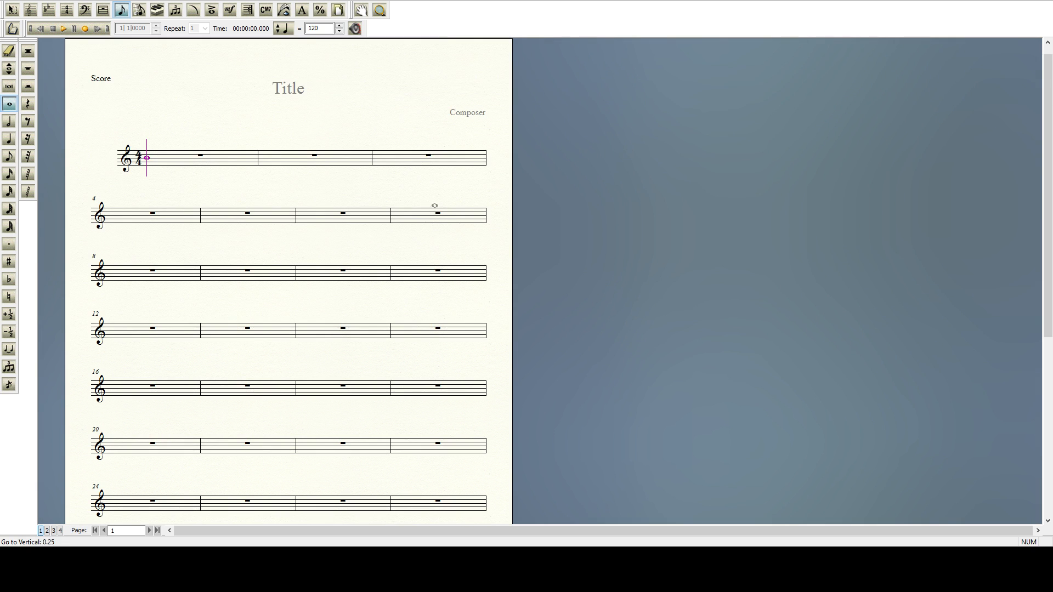
{"action": "scroll", "coordinate": [436, 208], "scroll_direction": "up", "scroll_amount": 1}
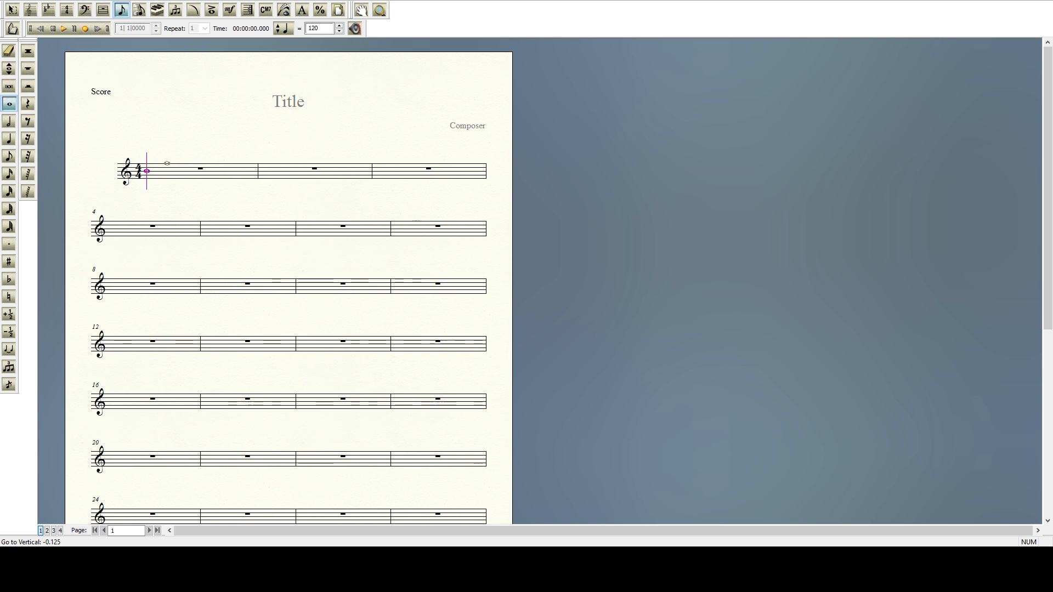
Stack three whole notes, F5, C5 and G4, as a chord in the first measure.
{"action": "left_click", "coordinate": [165, 164]}
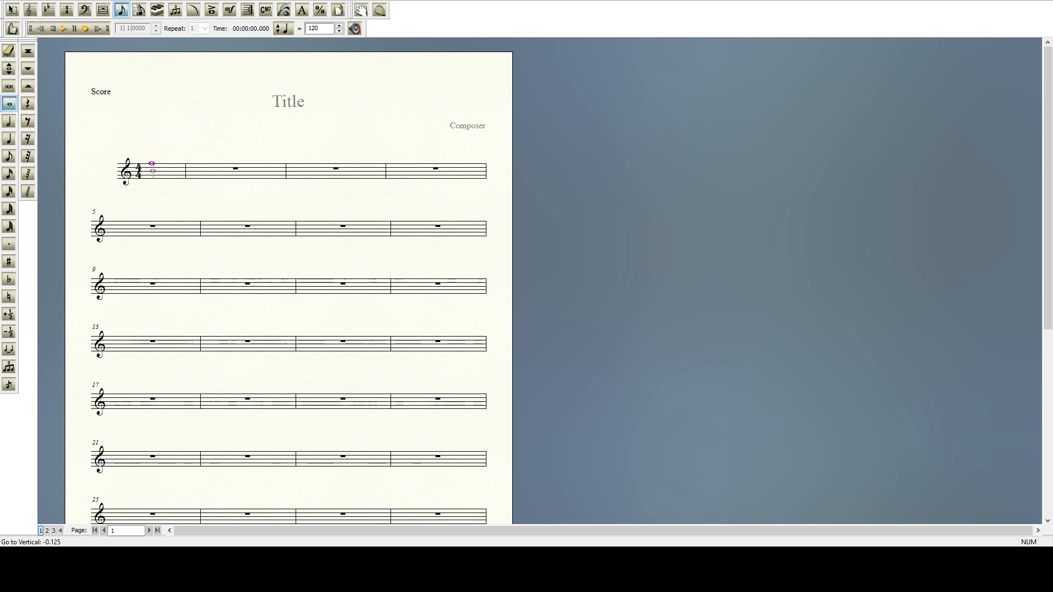
{"action": "left_click", "coordinate": [152, 170]}
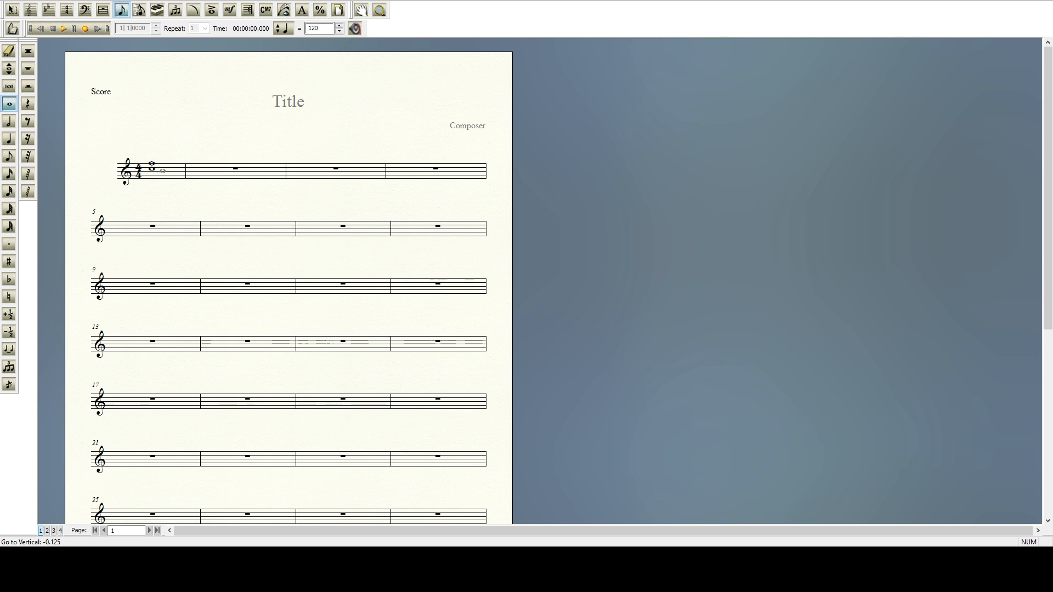
{"action": "left_click", "coordinate": [152, 175]}
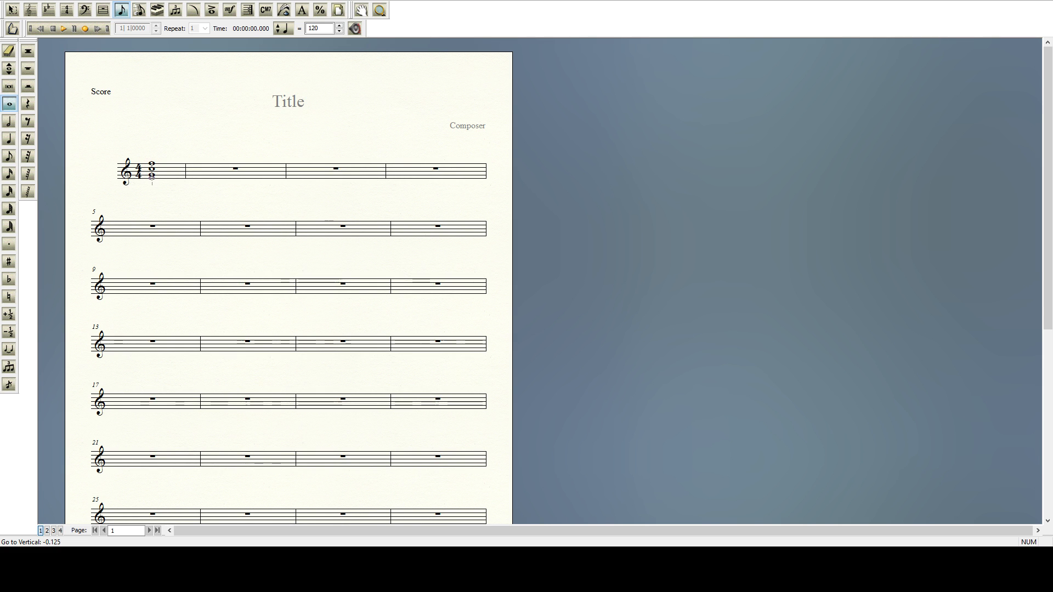
Undo the whole-note chord so that the first measure is empty.
{"action": "key", "text": "ctrl+z"}
{"action": "key", "text": "ctrl+z"}
{"action": "key", "text": "ctrl+z"}
{"action": "key", "text": "ctrl+z"}
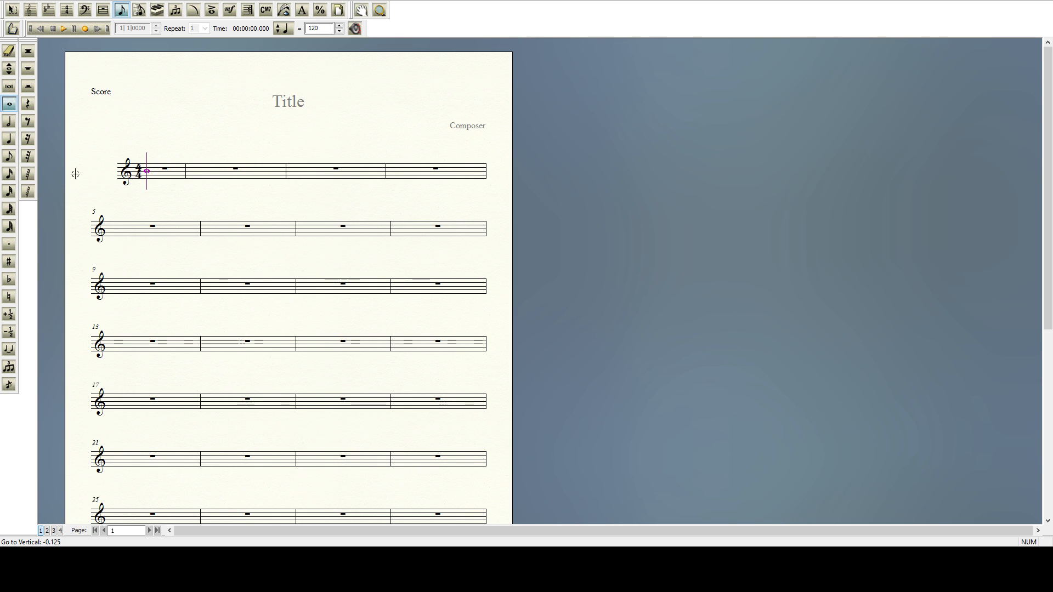
Switch the note entry duration to quarter notes.
{"action": "left_click", "coordinate": [9, 138]}
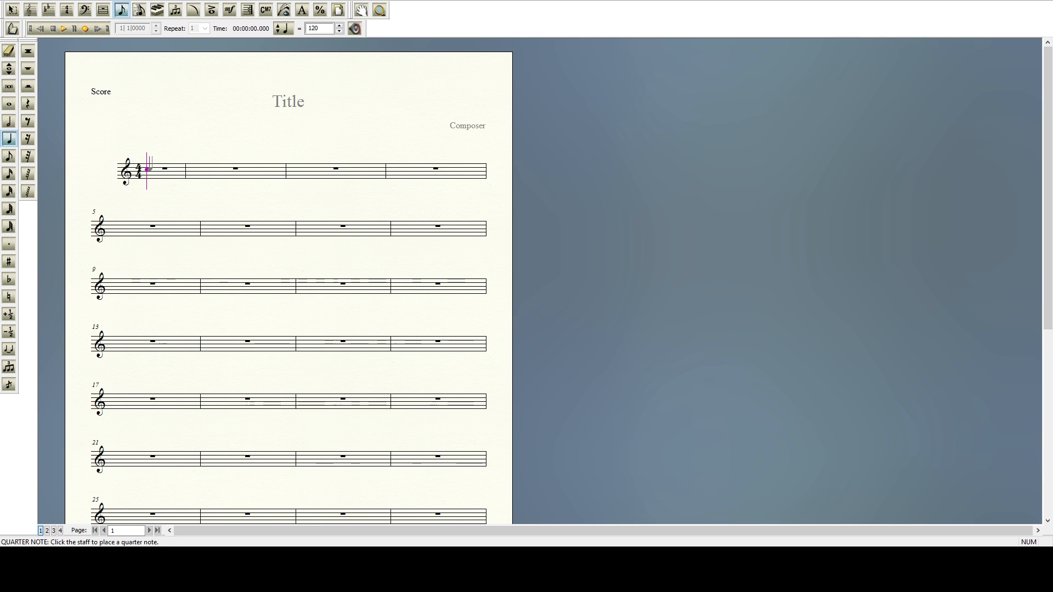
Place a series of trial quarter notes at various heights across the first two measures, starting on C5.
{"action": "left_click", "coordinate": [149, 170]}
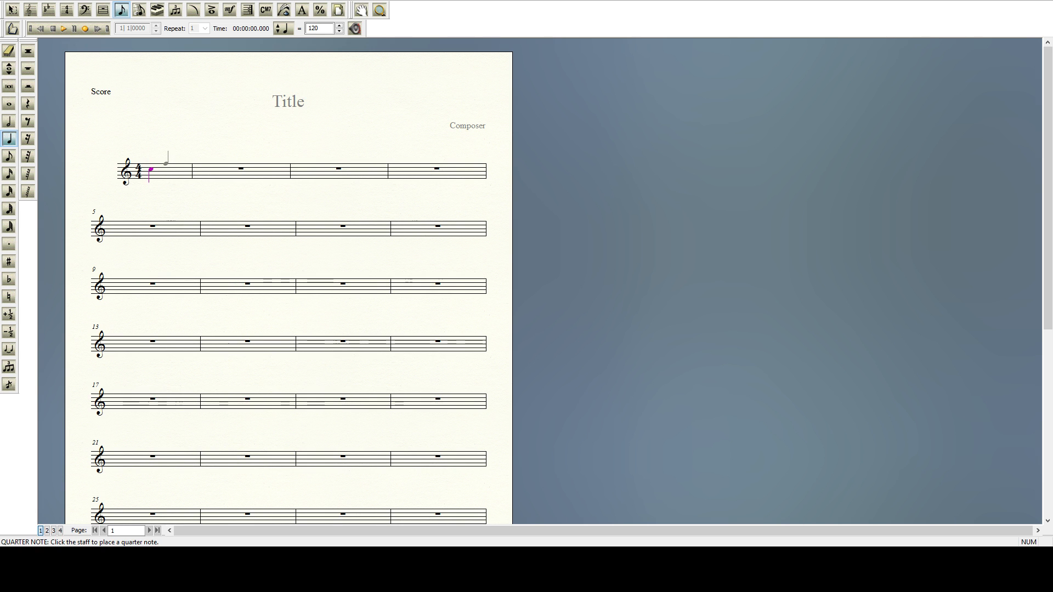
{"action": "left_click", "coordinate": [164, 162]}
{"action": "left_click", "coordinate": [176, 162]}
{"action": "left_click", "coordinate": [195, 156]}
{"action": "left_click", "coordinate": [218, 156]}
{"action": "left_click", "coordinate": [236, 154]}
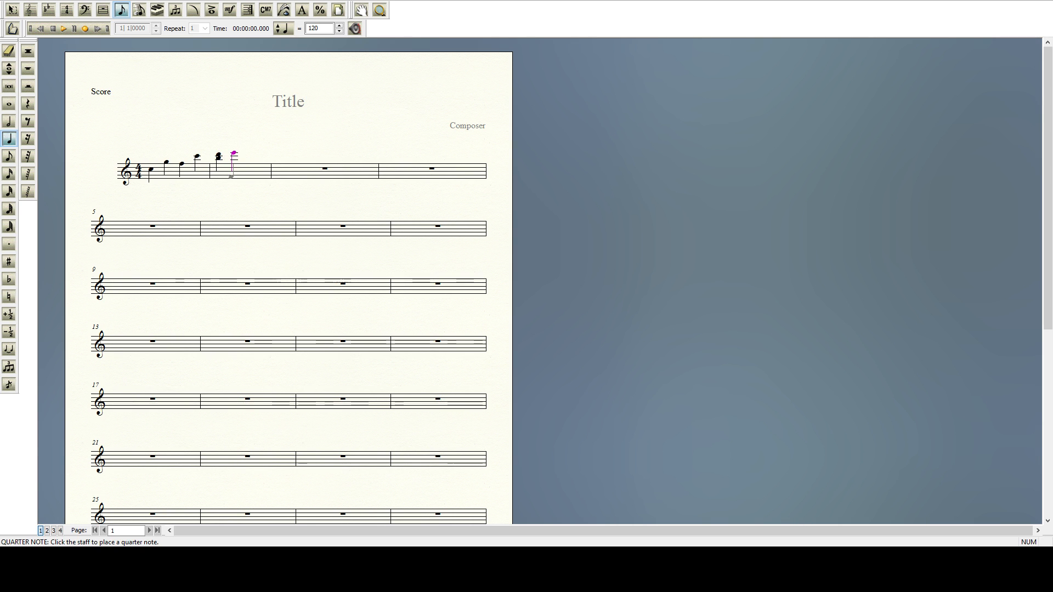
Undo all the trial quarter notes in the first two measures.
{"action": "key", "text": "ctrl+z"}
{"action": "key", "text": "ctrl+z"}
{"action": "key", "text": "ctrl+z"}
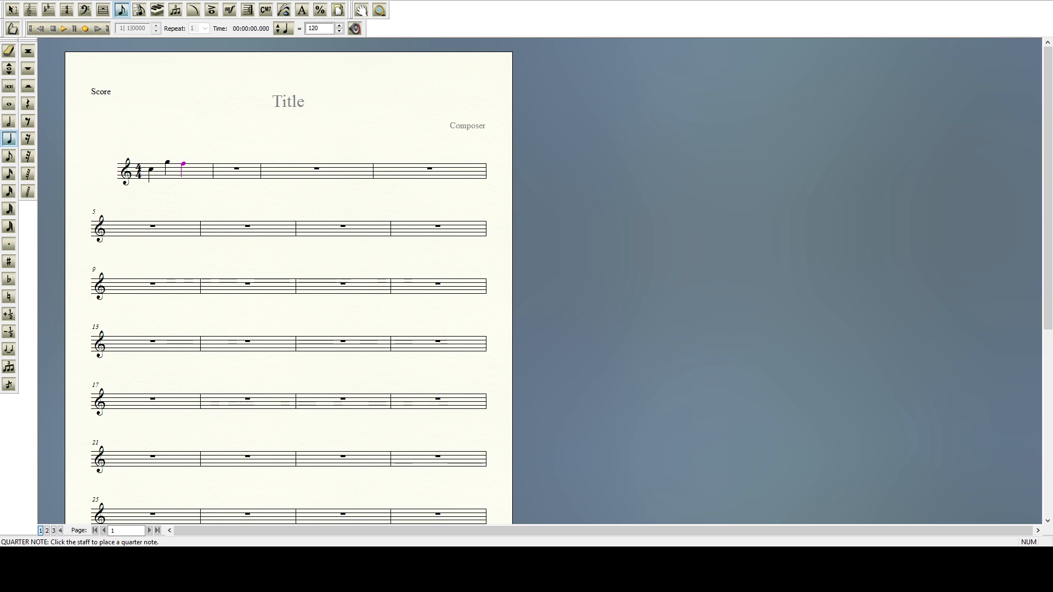
{"action": "key", "text": "ctrl+z"}
{"action": "key", "text": "ctrl+z"}
{"action": "key", "text": "ctrl+z"}
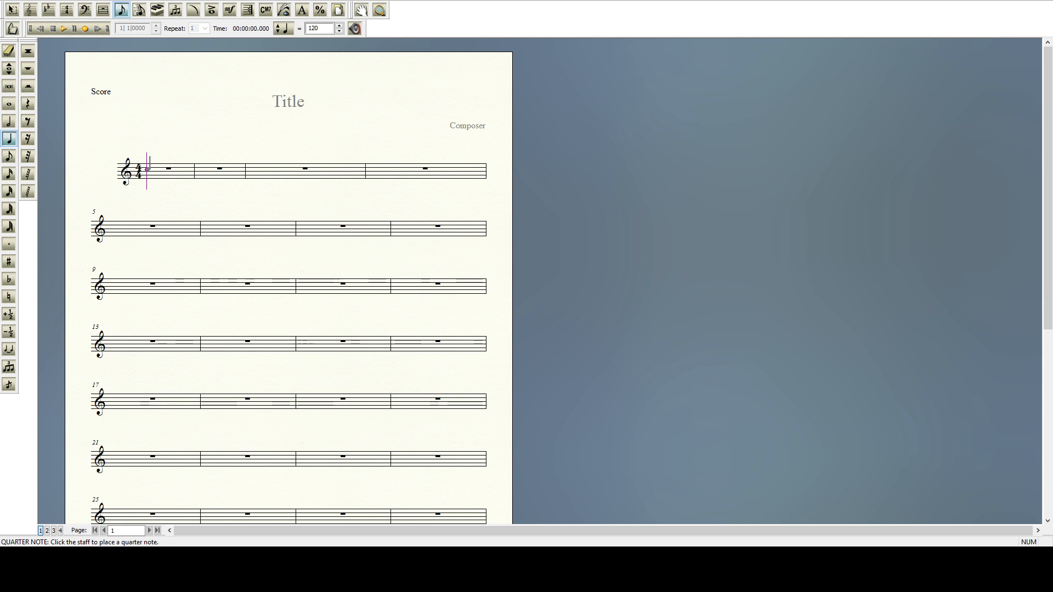
Enter an ascending C major scale in quarter notes from C5 to C6 across measures 1 and 2.
{"action": "left_click", "coordinate": [148, 169]}
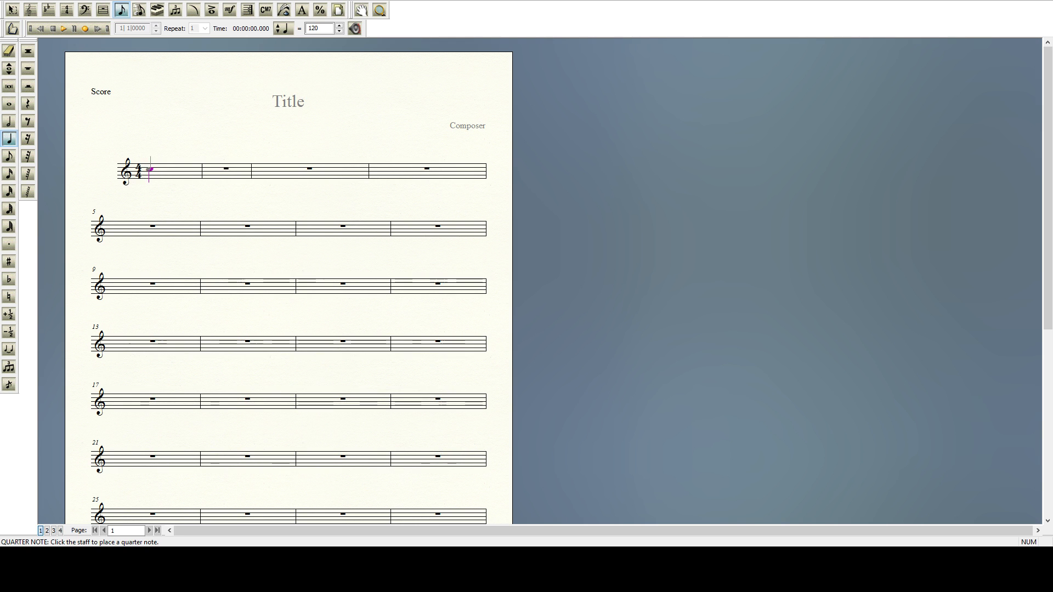
{"action": "left_click", "coordinate": [167, 168]}
{"action": "left_click", "coordinate": [183, 165]}
{"action": "left_click", "coordinate": [199, 163]}
{"action": "left_click", "coordinate": [220, 162]}
{"action": "left_click", "coordinate": [235, 159]}
{"action": "left_click", "coordinate": [246, 158]}
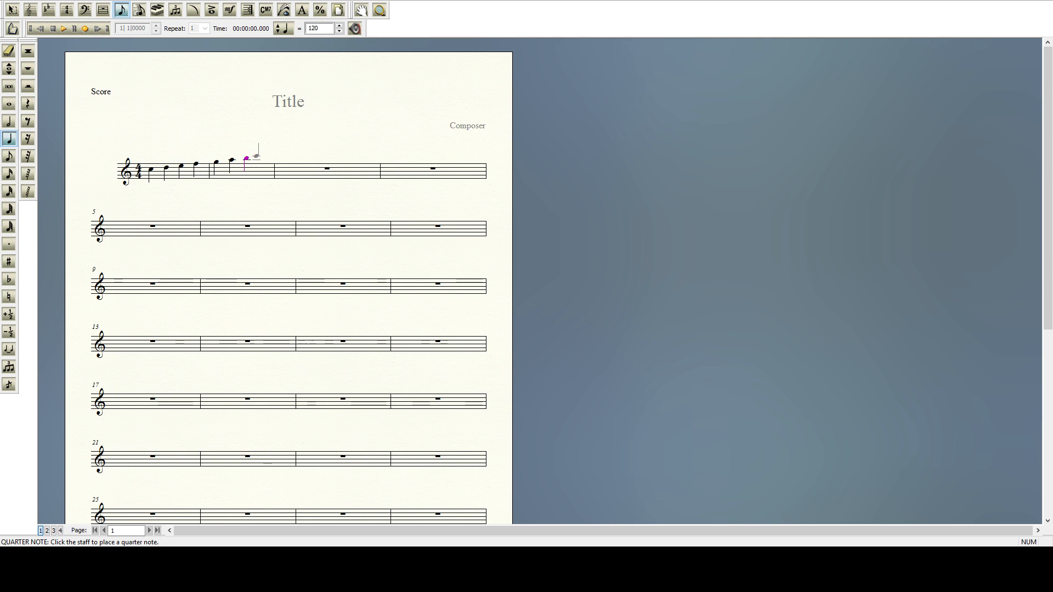
{"action": "left_click", "coordinate": [257, 156]}
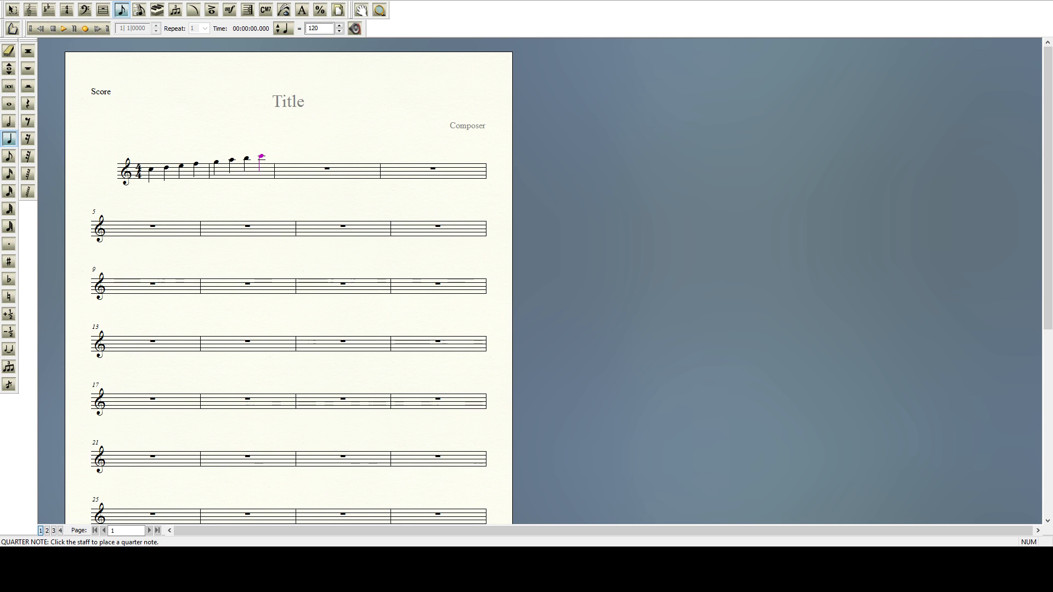
Select the notes of the C major scale one after another, from the first C5 up to C6.
{"action": "left_click", "coordinate": [151, 169], "text": "ctrl"}
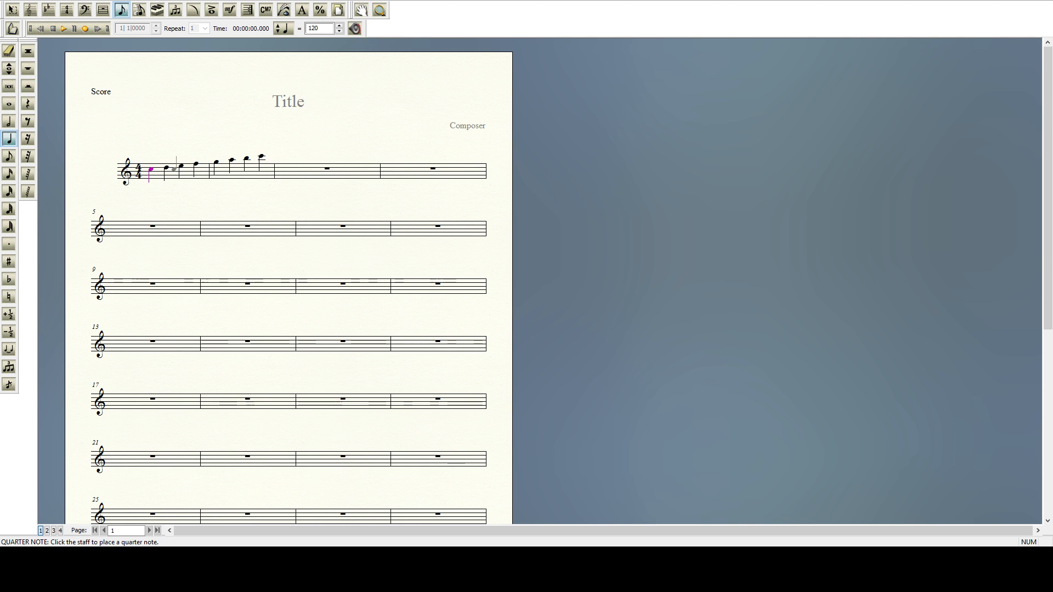
{"action": "key", "text": "Right"}
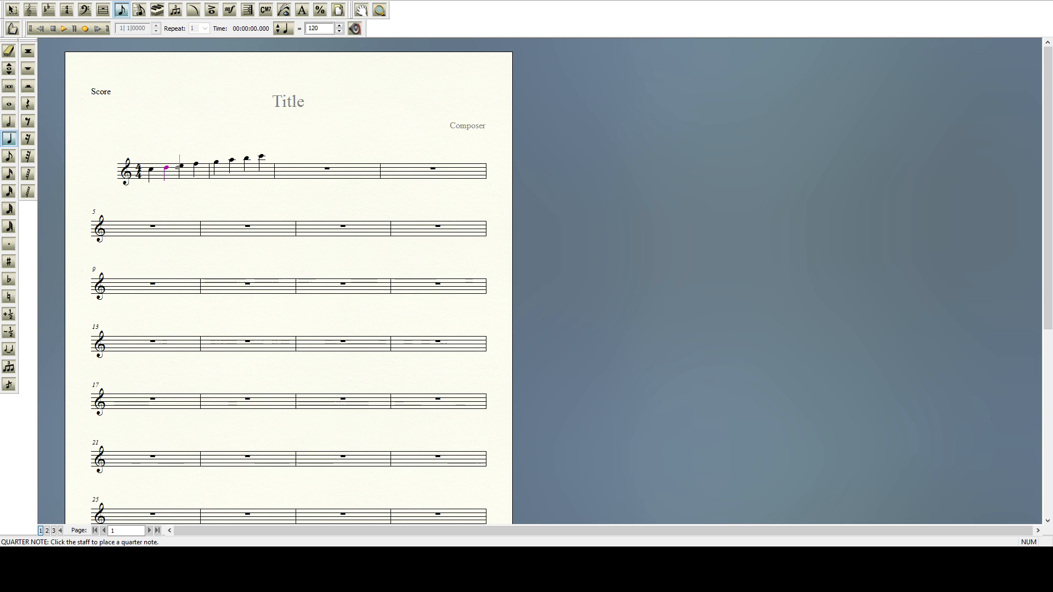
{"action": "key", "text": "Right"}
{"action": "left_click", "coordinate": [196, 163], "text": "ctrl"}
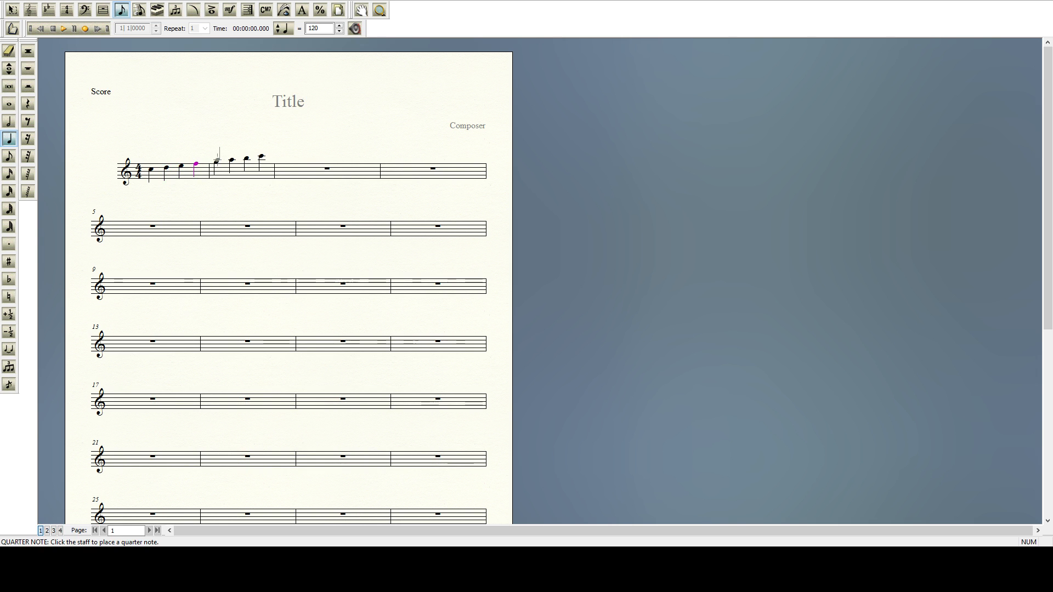
{"action": "left_click", "coordinate": [217, 162], "text": "ctrl"}
{"action": "left_click", "coordinate": [231, 160], "text": "ctrl"}
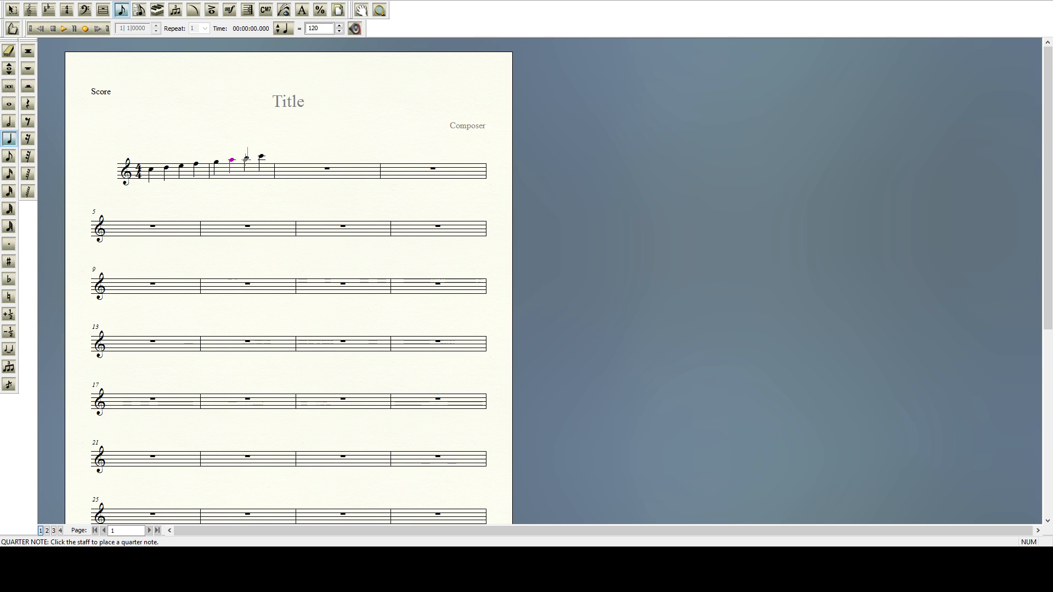
{"action": "left_click", "coordinate": [247, 158], "text": "ctrl"}
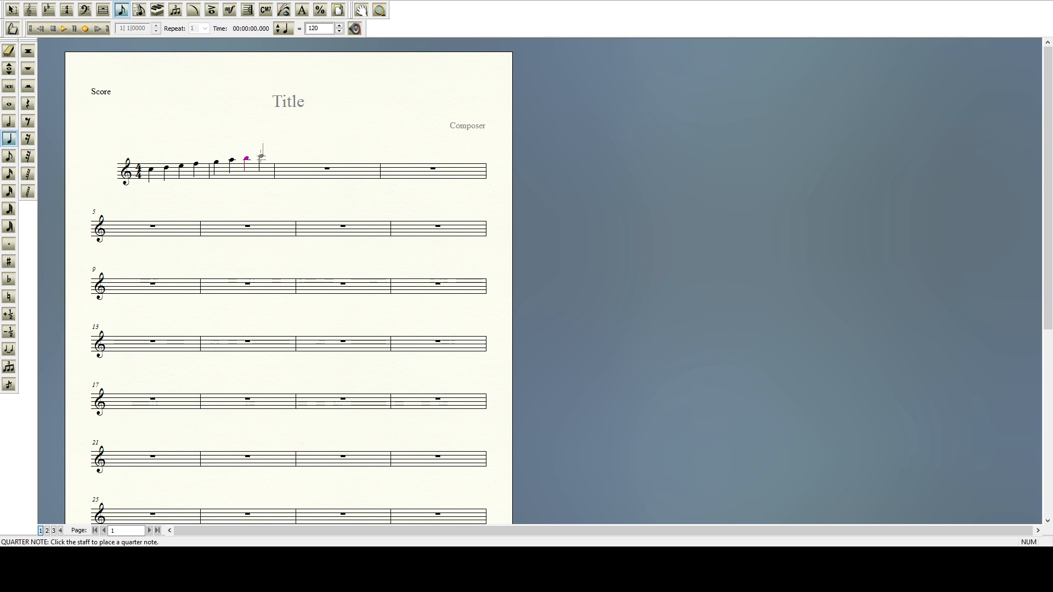
{"action": "left_click", "coordinate": [262, 156], "text": "ctrl"}
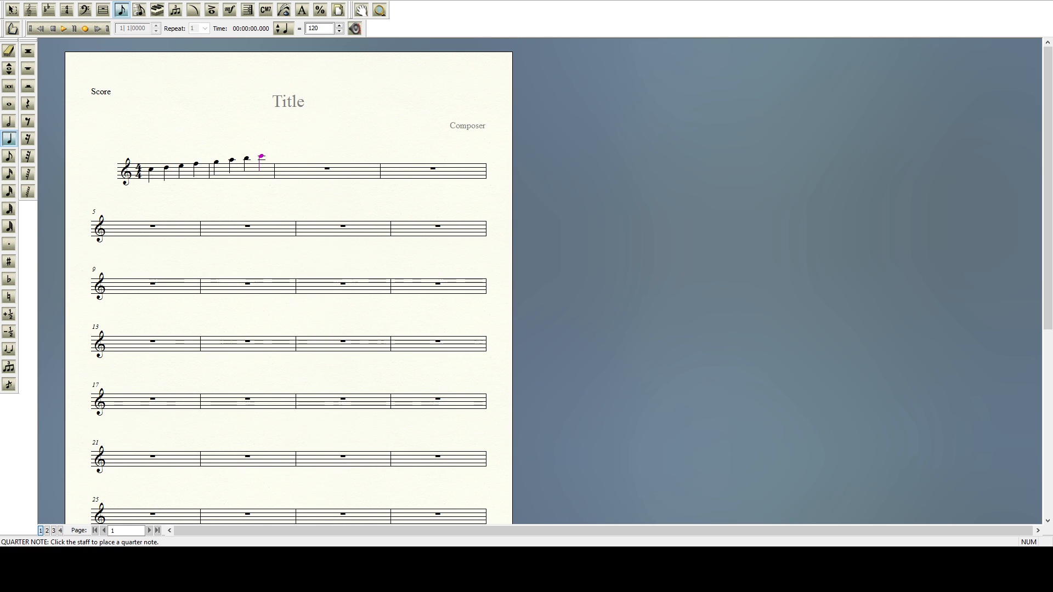
Fill measure 3 with the ascending quarter notes G4, A4, B4 and C5.
{"action": "left_click", "coordinate": [261, 156]}
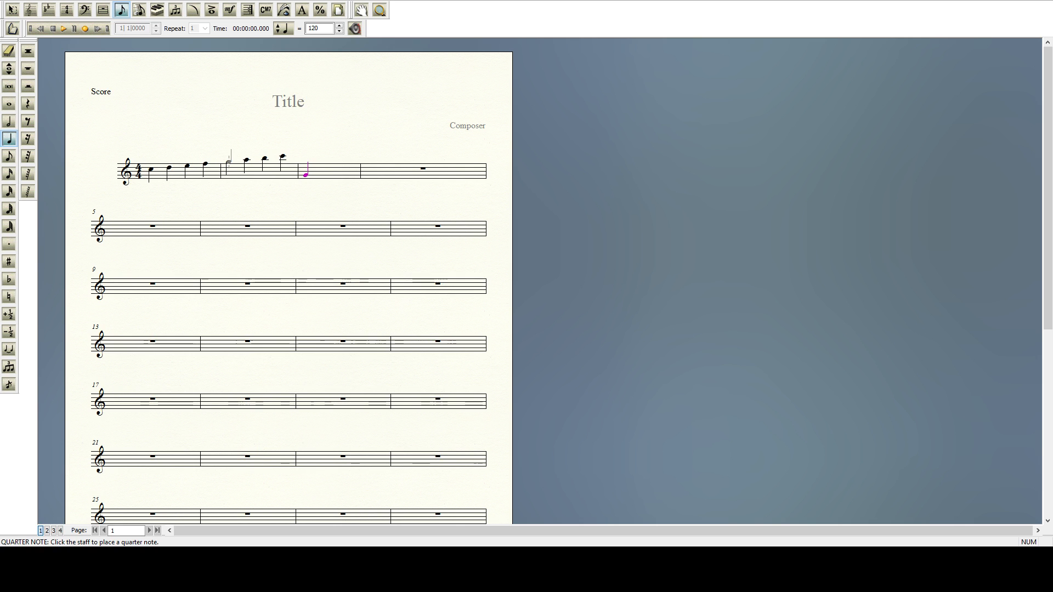
{"action": "left_click", "coordinate": [229, 161]}
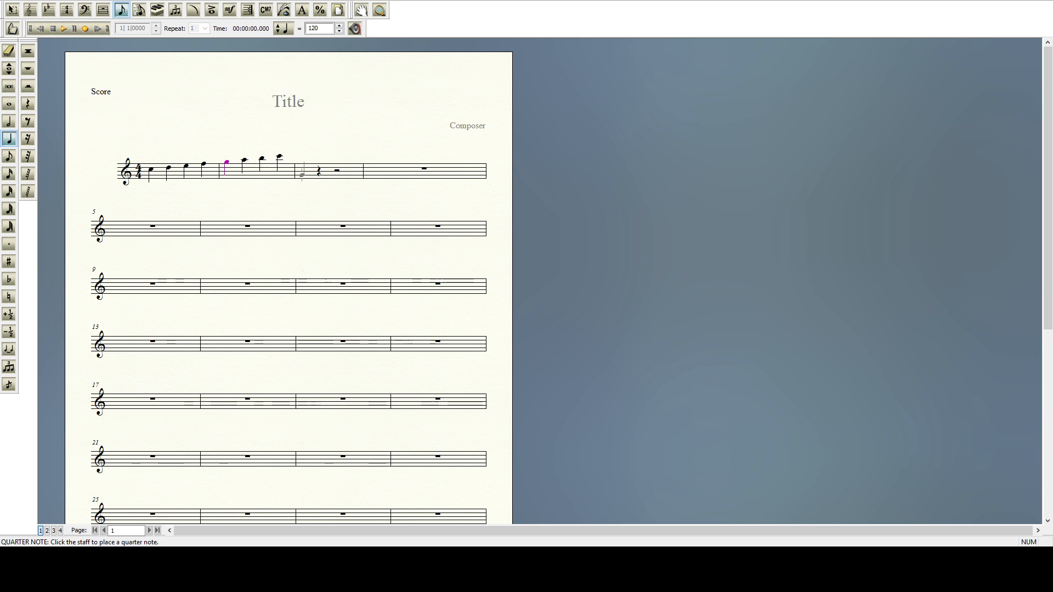
{"action": "left_click", "coordinate": [301, 175]}
{"action": "left_click", "coordinate": [334, 172]}
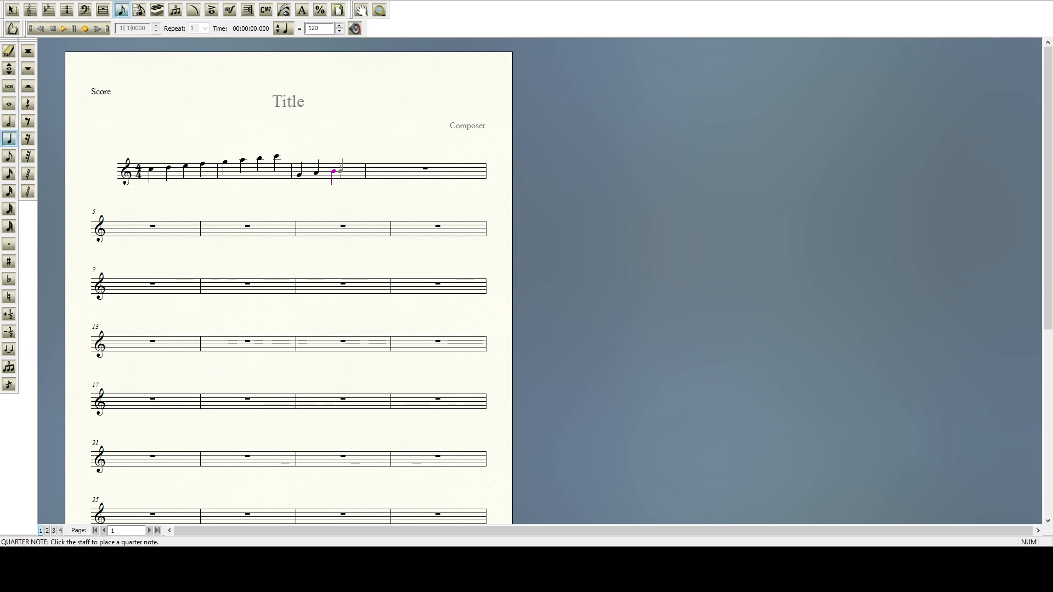
{"action": "left_click", "coordinate": [352, 172]}
Complete the G major scale in measure 4 with the quarter notes D5, E5, F-sharp 5 and G5.
{"action": "left_click", "coordinate": [377, 169]}
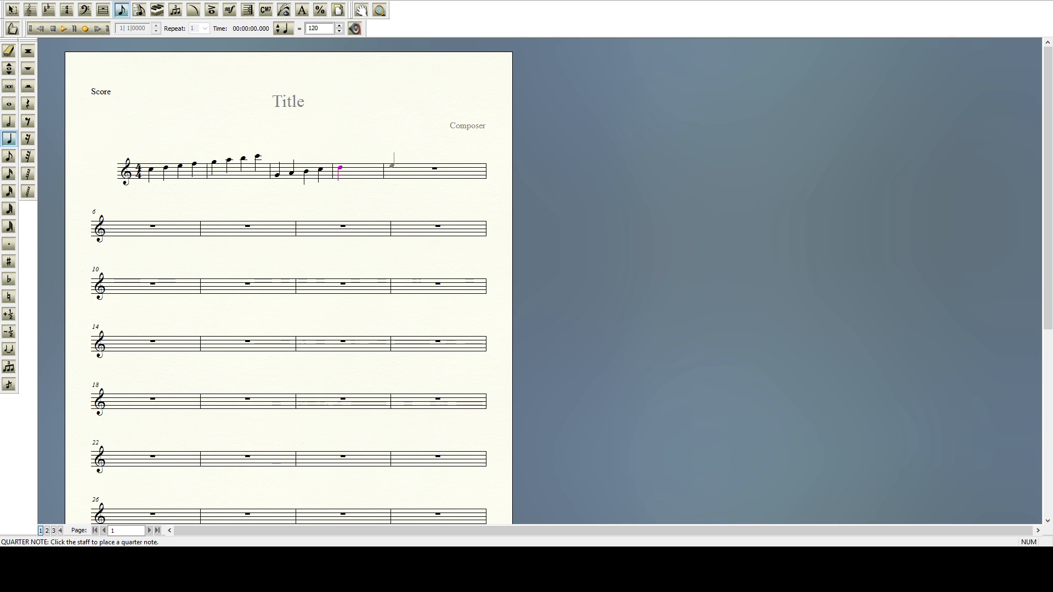
{"action": "left_click", "coordinate": [367, 167]}
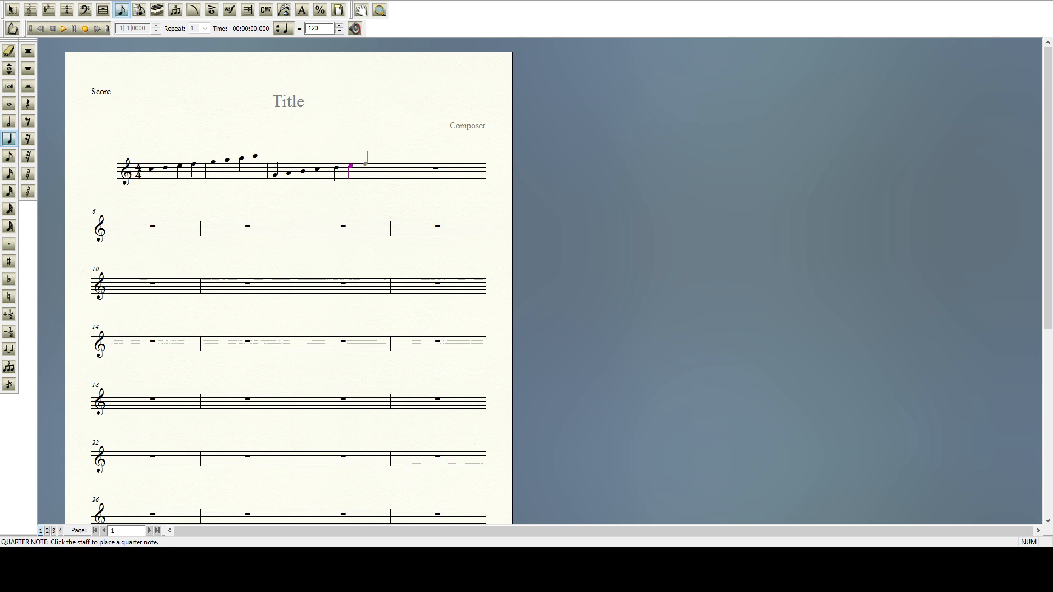
{"action": "left_click", "coordinate": [9, 263]}
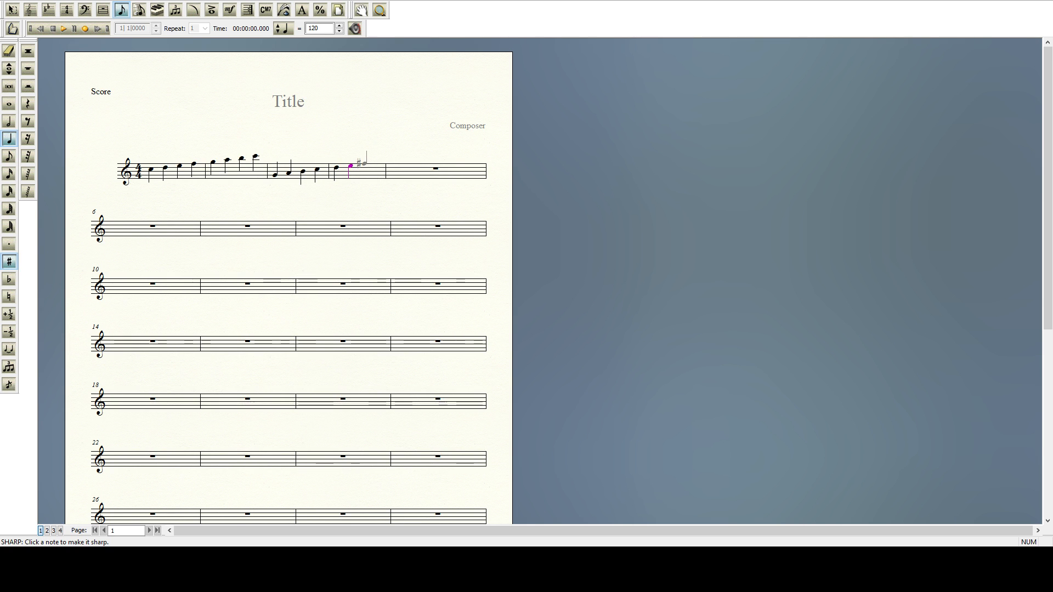
{"action": "left_click", "coordinate": [359, 163]}
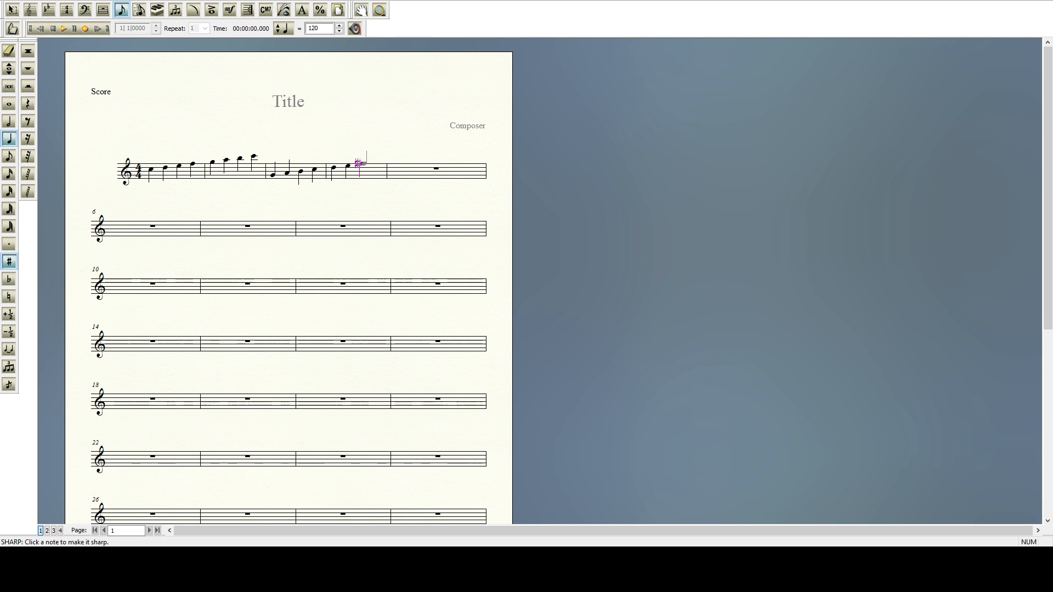
{"action": "left_click", "coordinate": [12, 262]}
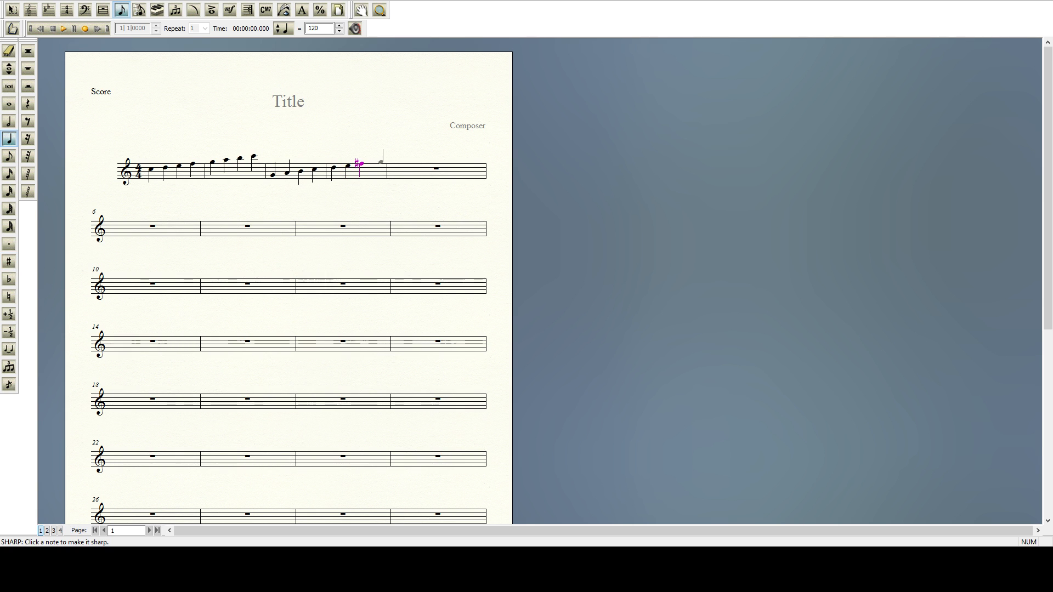
{"action": "left_click", "coordinate": [381, 161]}
Add a high quarter note above the G4 at the start of measure 3.
{"action": "left_click", "coordinate": [271, 155]}
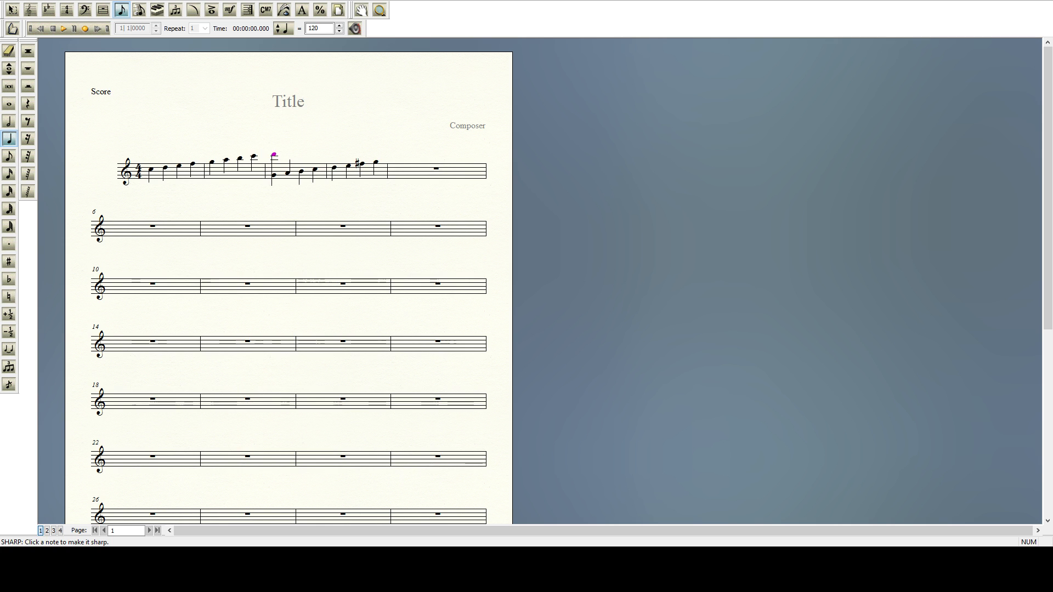